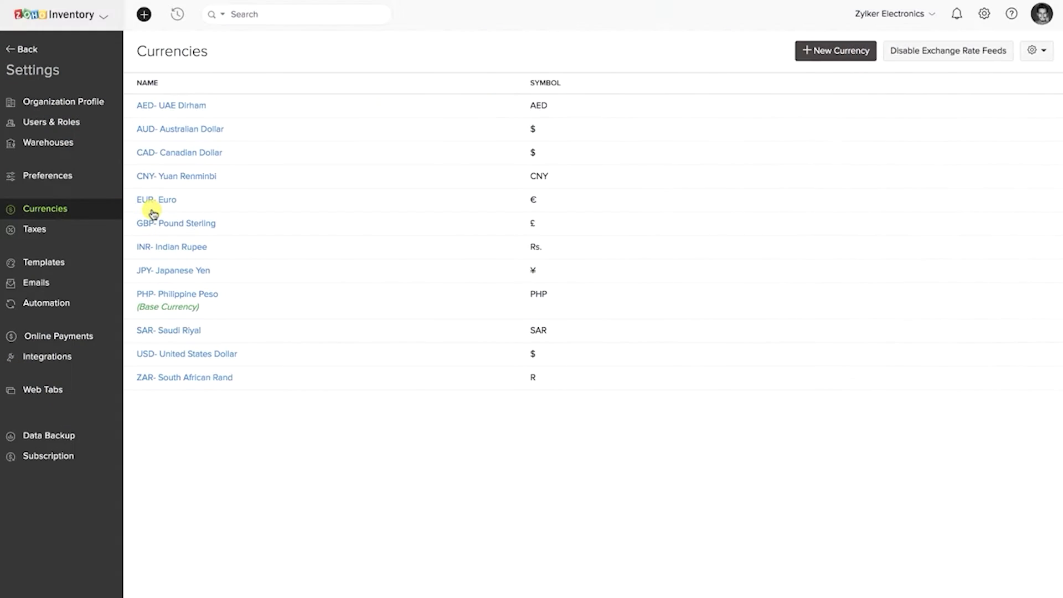
- Start a new currency and view the Currency Code dropdown's available codes
{"action": "left_click", "coordinate": [818, 50]}
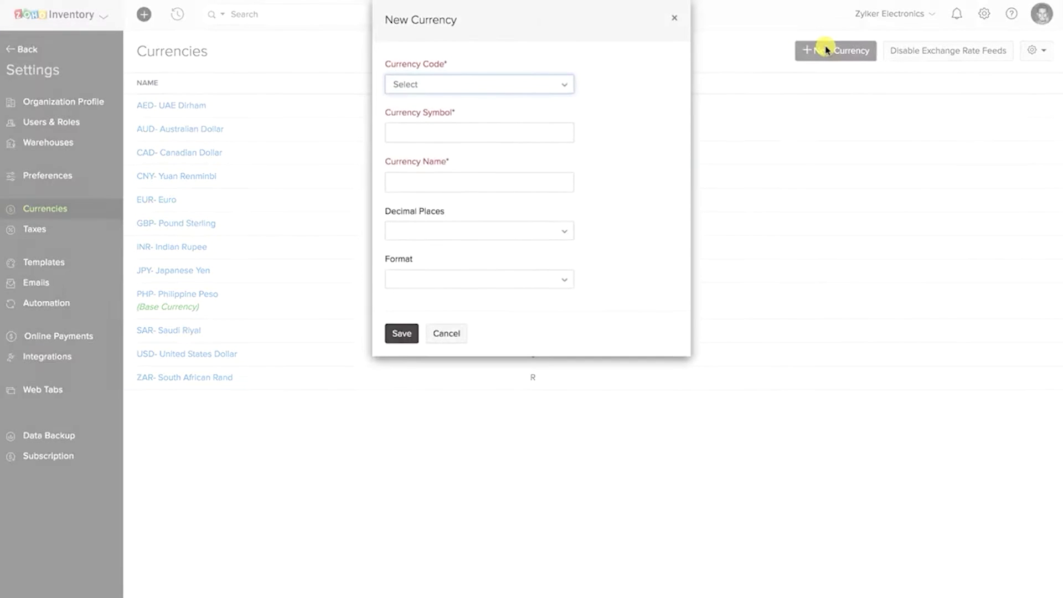
{"action": "left_click", "coordinate": [550, 86]}
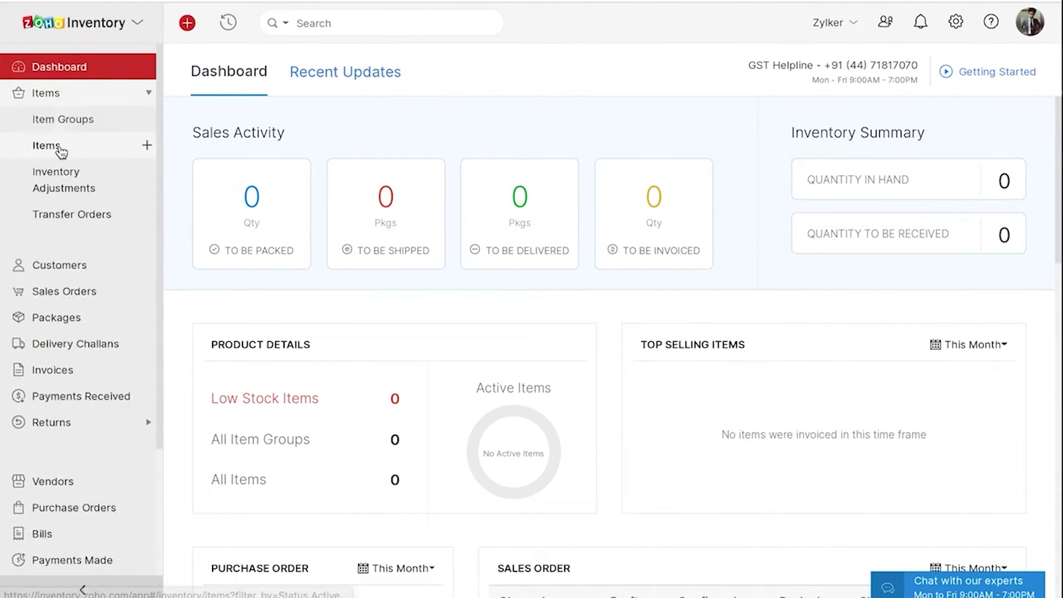
- Open the empty Active Items list from the Items section of the sidebar
{"action": "left_click", "coordinate": [61, 151]}
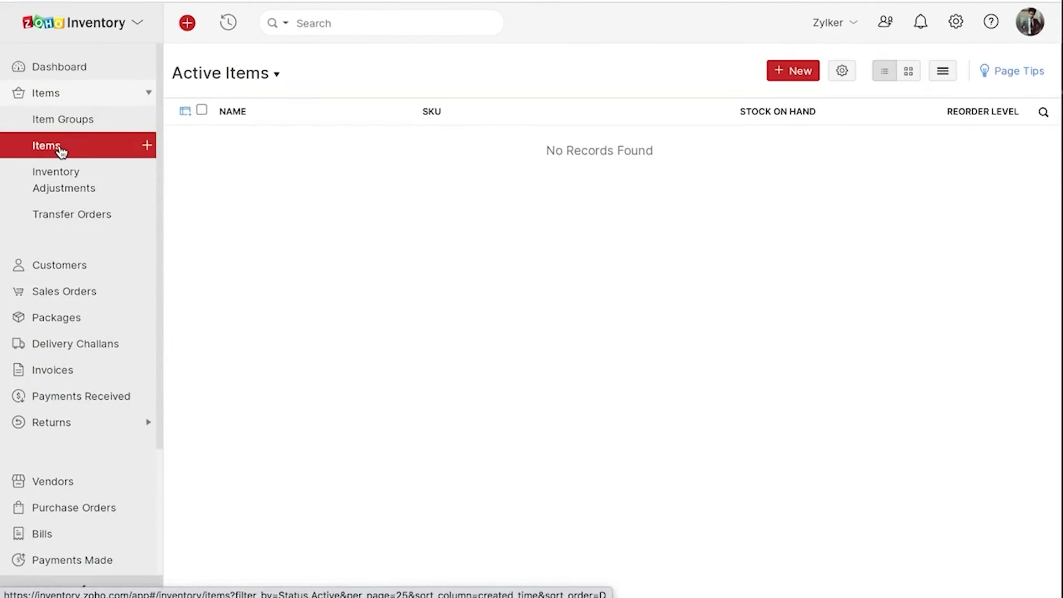